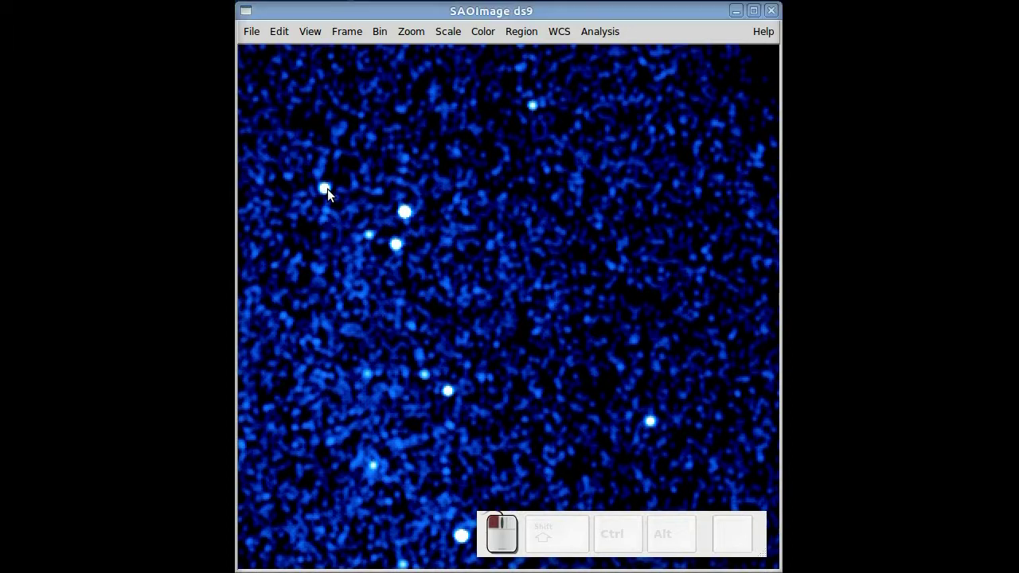
Draw a circle region with a radius of about 15.6 physical pixels centred on the leftmost bright source
{"action": "mouse_move", "coordinate": [327, 188]}
{"action": "left_mouse_down"}
{"action": "mouse_move", "coordinate": [292, 209]}
{"action": "mouse_move", "coordinate": [353, 215]}
{"action": "mouse_move", "coordinate": [345, 209]}
{"action": "left_mouse_up"}
{"action": "left_click", "coordinate": [345, 231]}
{"action": "double_click", "coordinate": [333, 200]}
Open the circle's region information, mark the region as Exclude, and set it back to Include
{"action": "left_click", "coordinate": [320, 189]}
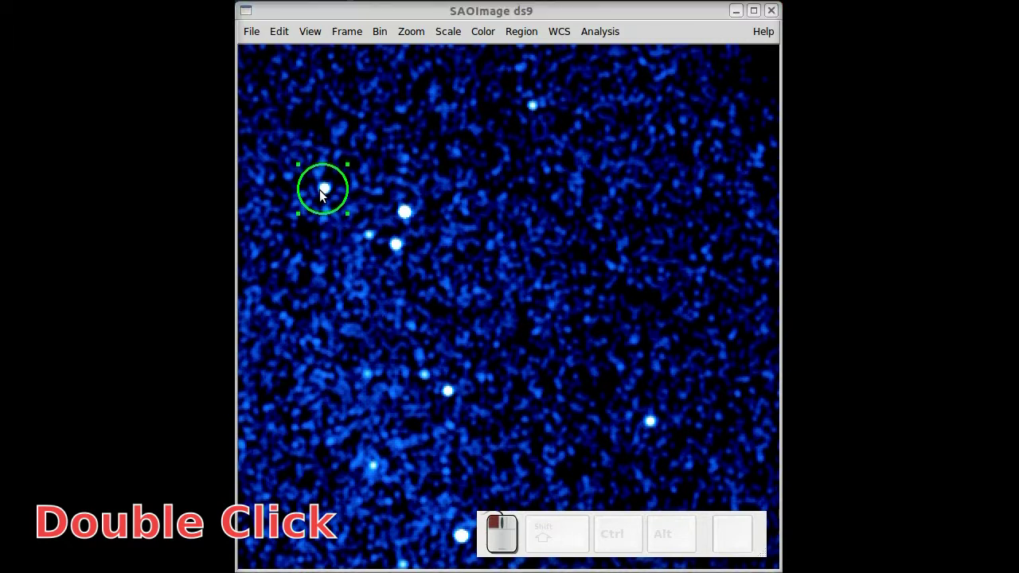
{"action": "left_click_drag", "start_coordinate": [274, 3], "coordinate": [627, 87]}
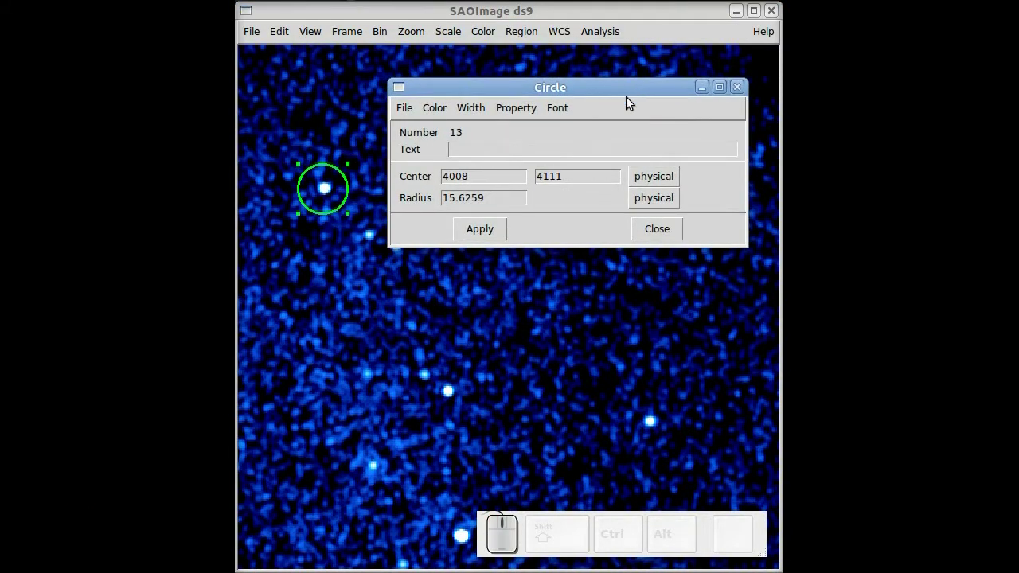
{"action": "left_click", "coordinate": [518, 109]}
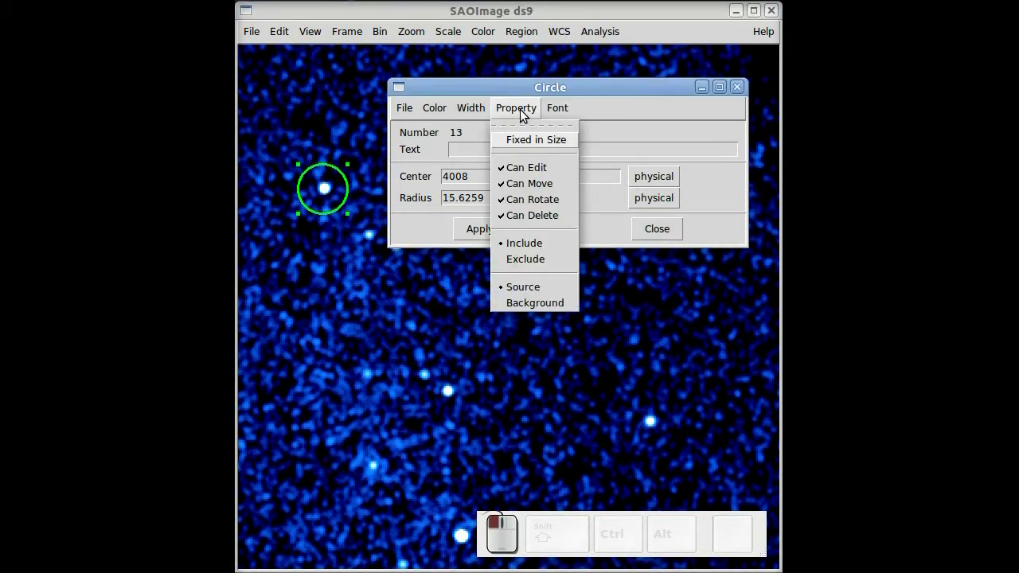
{"action": "left_click", "coordinate": [533, 260]}
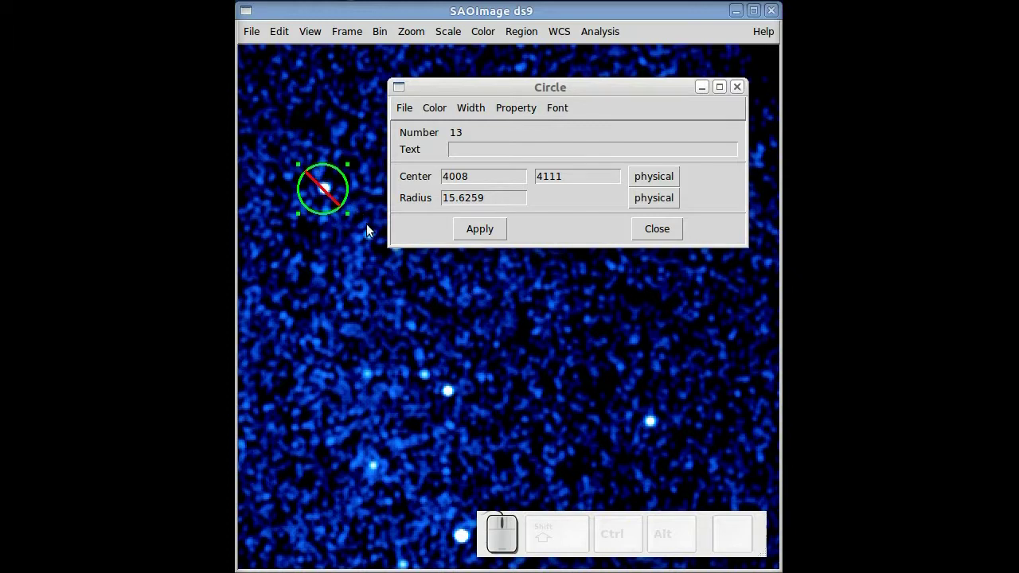
{"action": "left_click", "coordinate": [516, 108]}
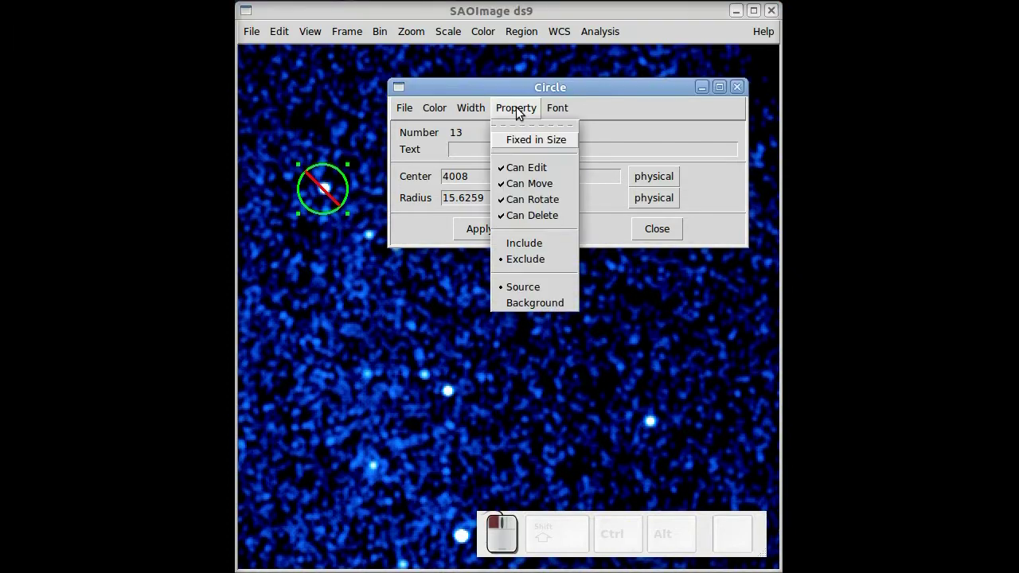
{"action": "left_click", "coordinate": [527, 247]}
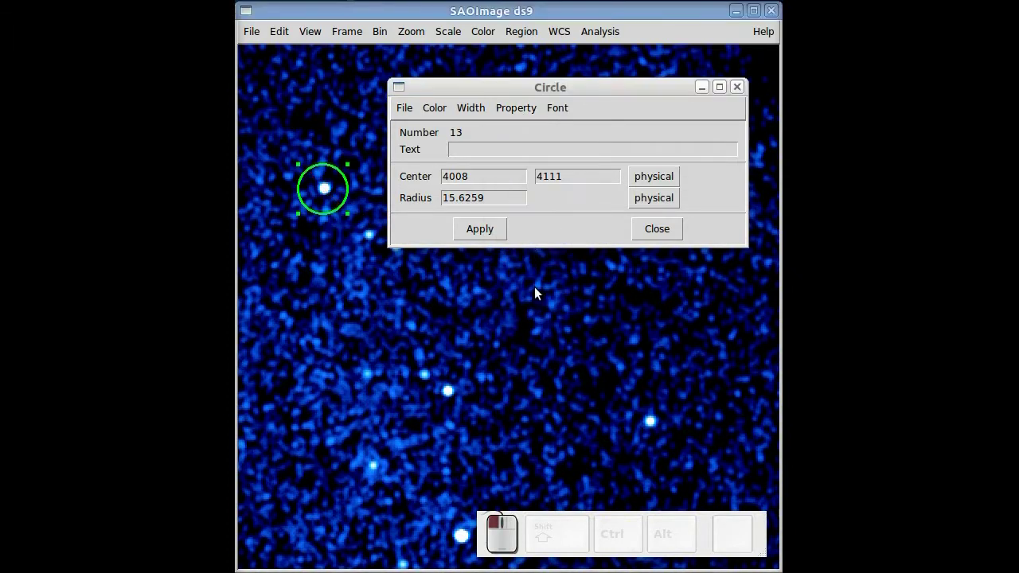
Change the circle's property from Source to Background and deselect it
{"action": "left_click", "coordinate": [517, 108]}
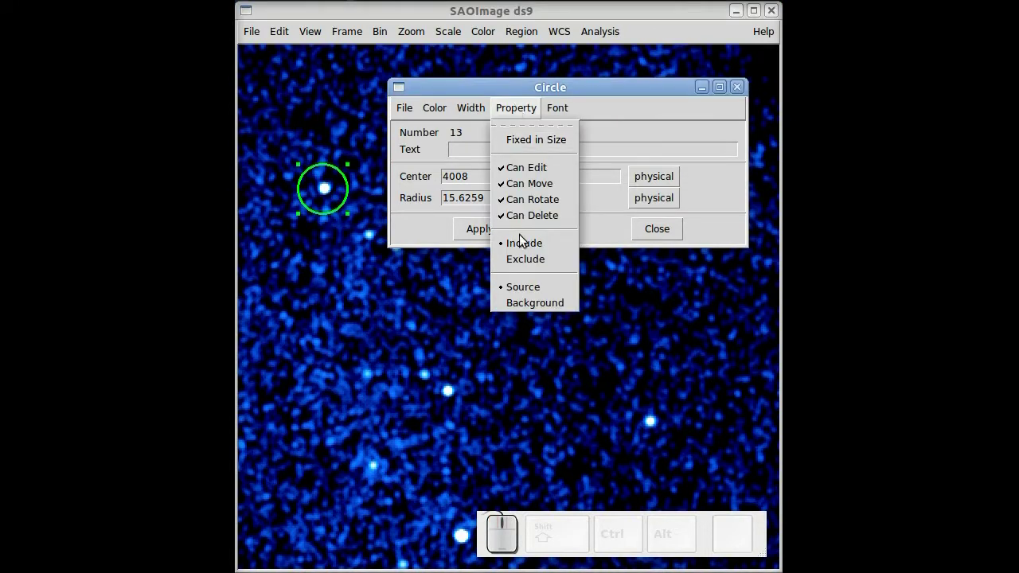
{"action": "left_click", "coordinate": [525, 303]}
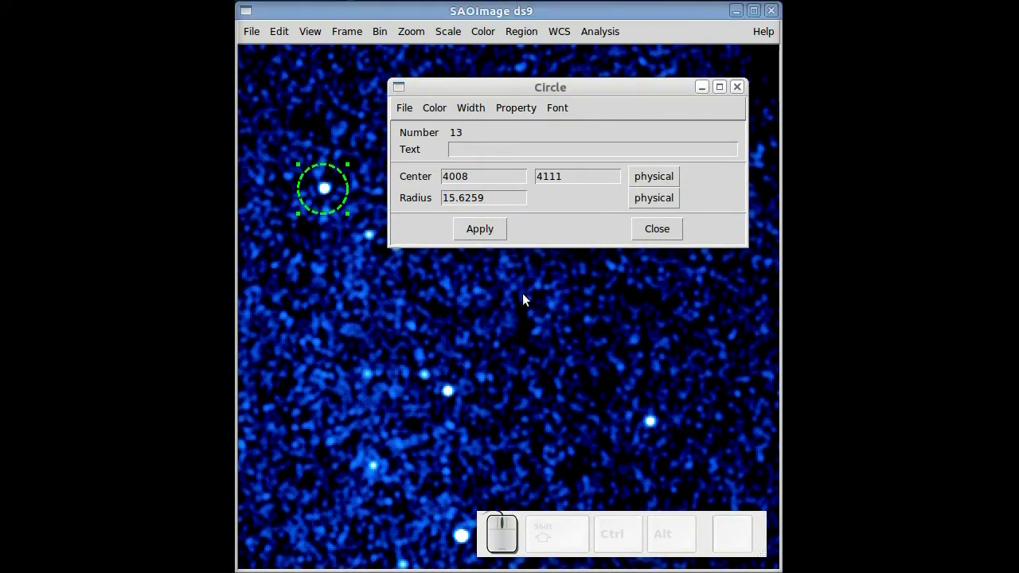
{"action": "left_click", "coordinate": [523, 322]}
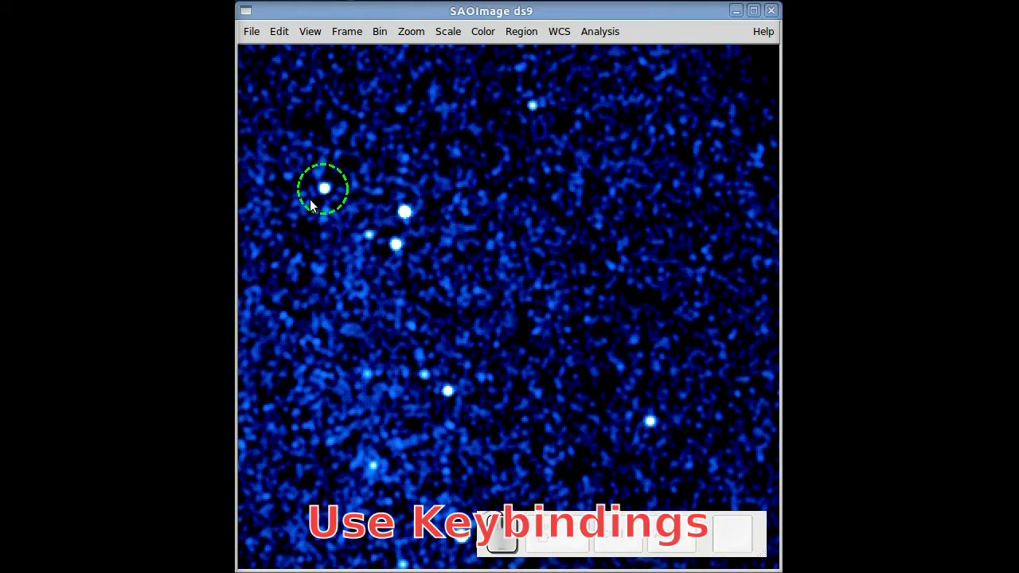
Select all regions and toggle the circle between source and background, finishing on source
{"action": "key", "text": "ctrl+a"}
{"action": "key", "text": "s"}
{"action": "key", "text": "b"}
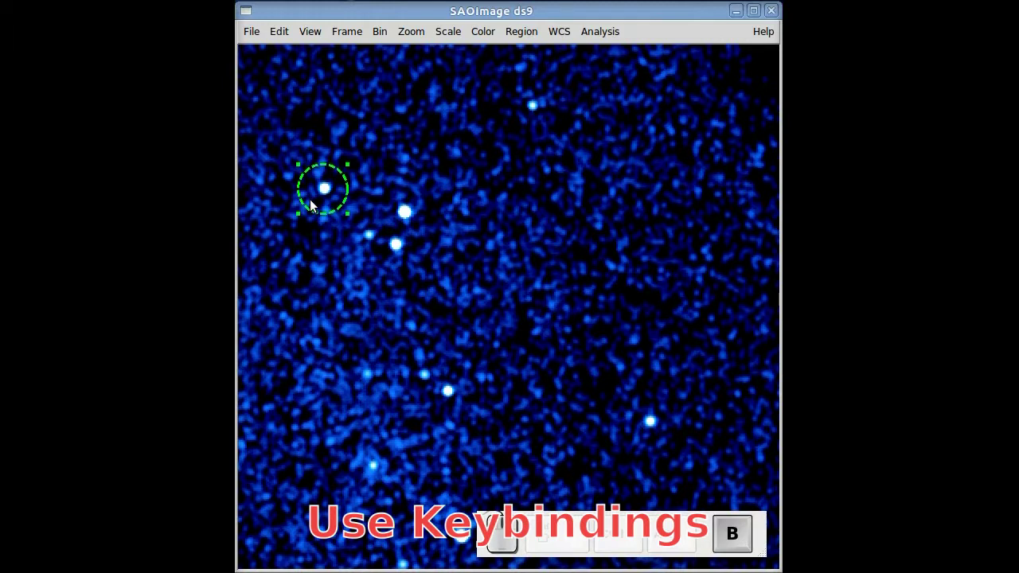
{"action": "key", "text": "s"}
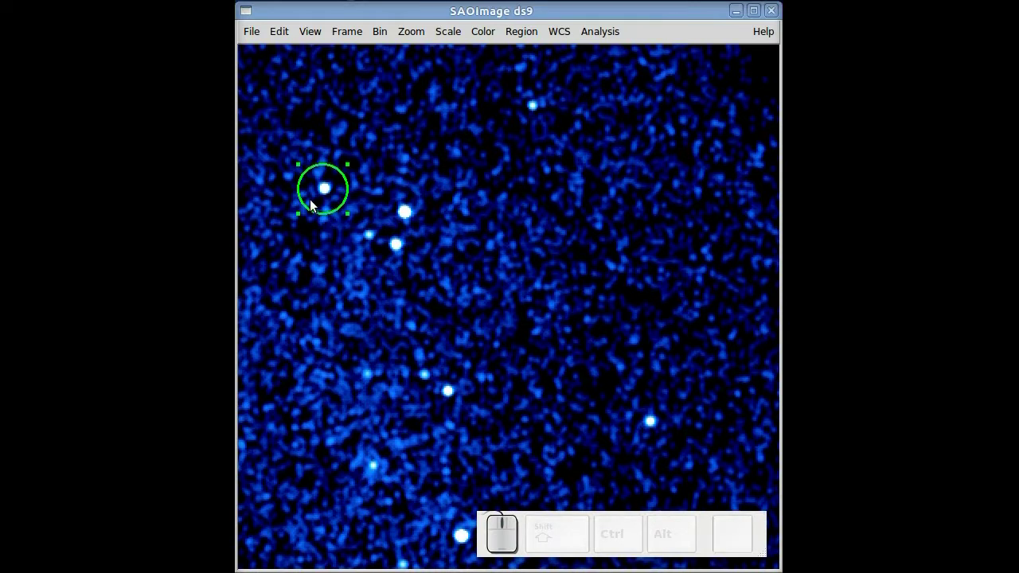
Mark the circle as an excluded background region, restore it to an included source, and deselect it
{"action": "key", "text": "b"}
{"action": "key", "text": "e"}
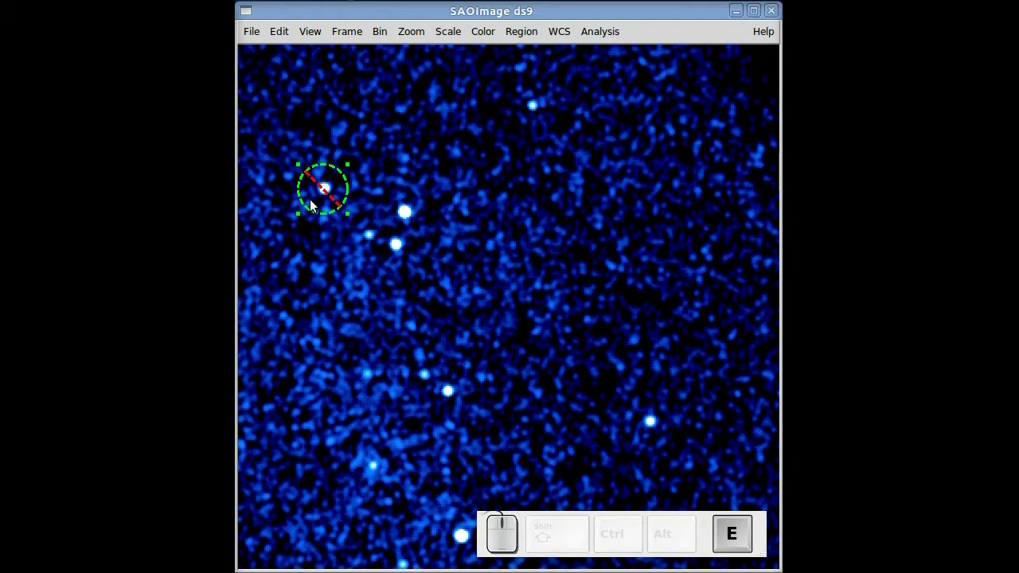
{"action": "key", "text": "i"}
{"action": "key", "text": "s"}
{"action": "left_click", "coordinate": [386, 259]}
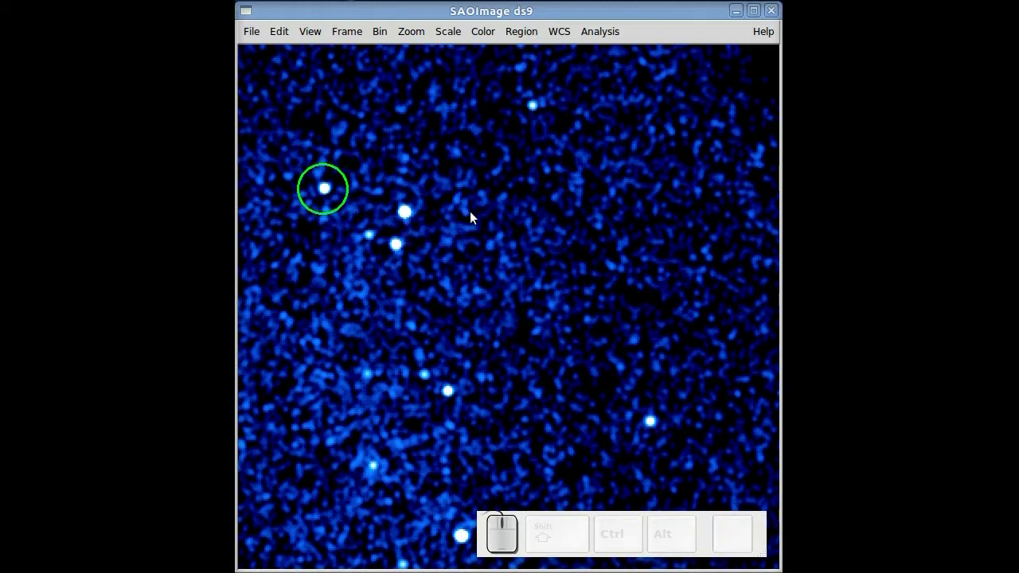
Draw a large circle over the source-free area in the image's upper right, shift it down slightly, and mark it as background
{"action": "left_click_drag", "start_coordinate": [651, 192], "coordinate": [549, 239]}
{"action": "left_click_drag", "start_coordinate": [620, 208], "coordinate": [610, 234]}
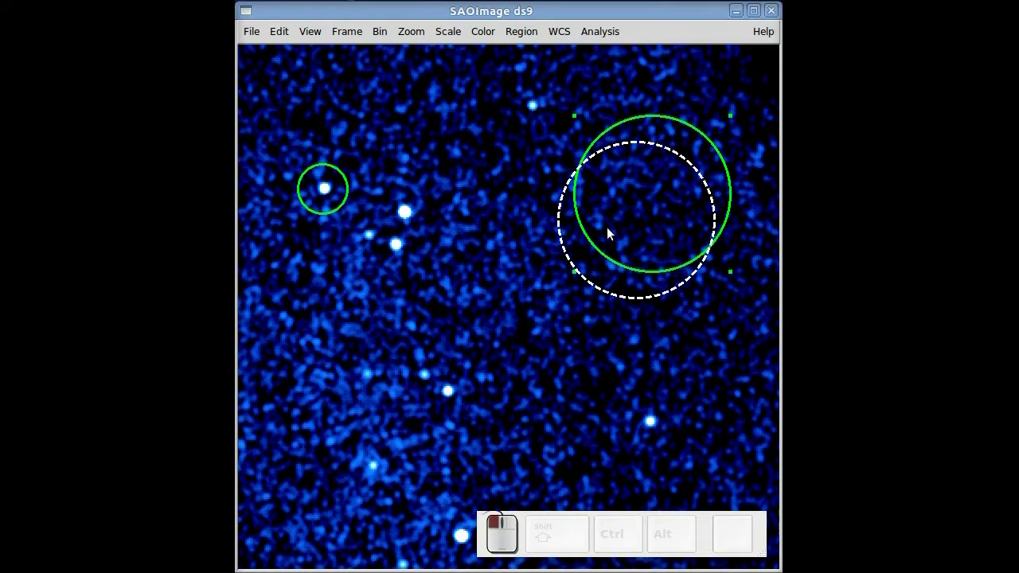
{"action": "key", "text": "b"}
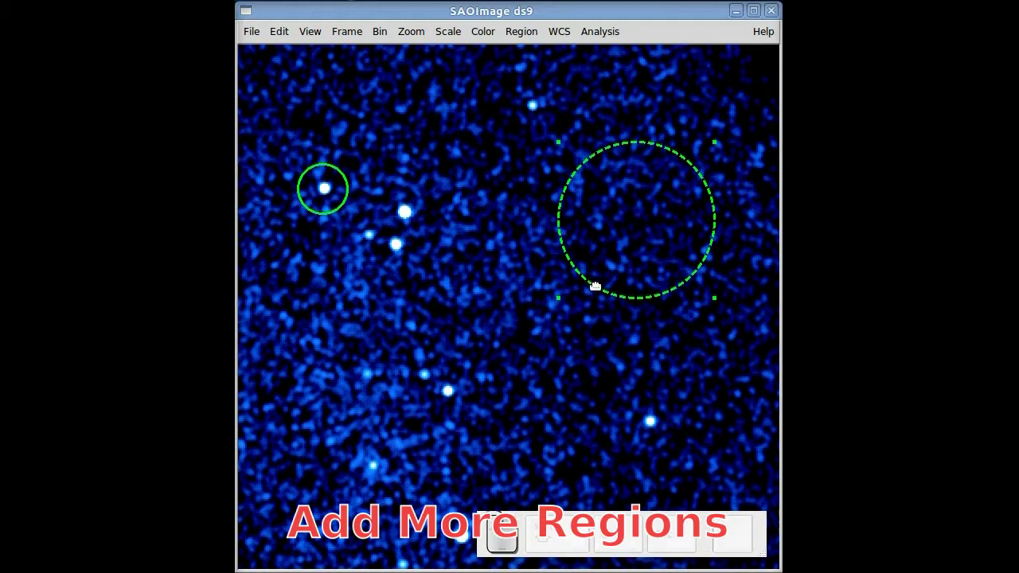
{"action": "left_click", "coordinate": [563, 312]}
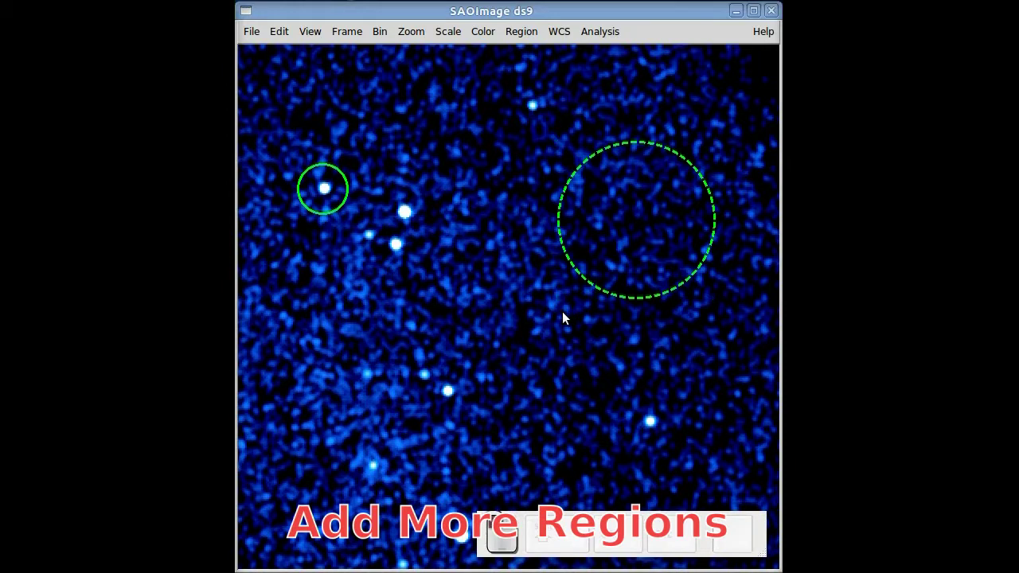
Draw small circle regions around the two adjacent bright sources and centre the lower circle on its source
{"action": "left_click", "coordinate": [406, 212]}
{"action": "left_click", "coordinate": [397, 245]}
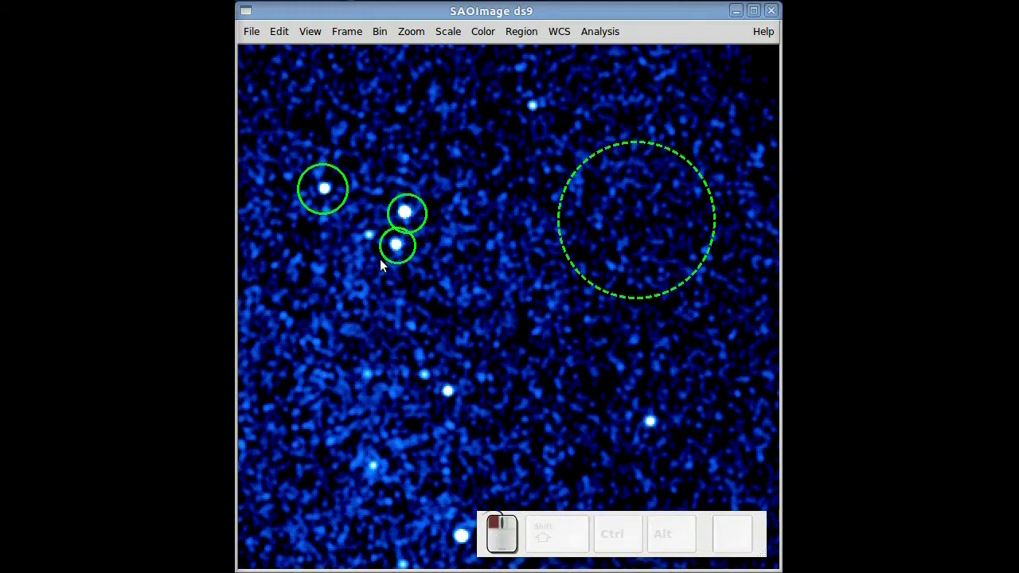
{"action": "left_click", "coordinate": [393, 251]}
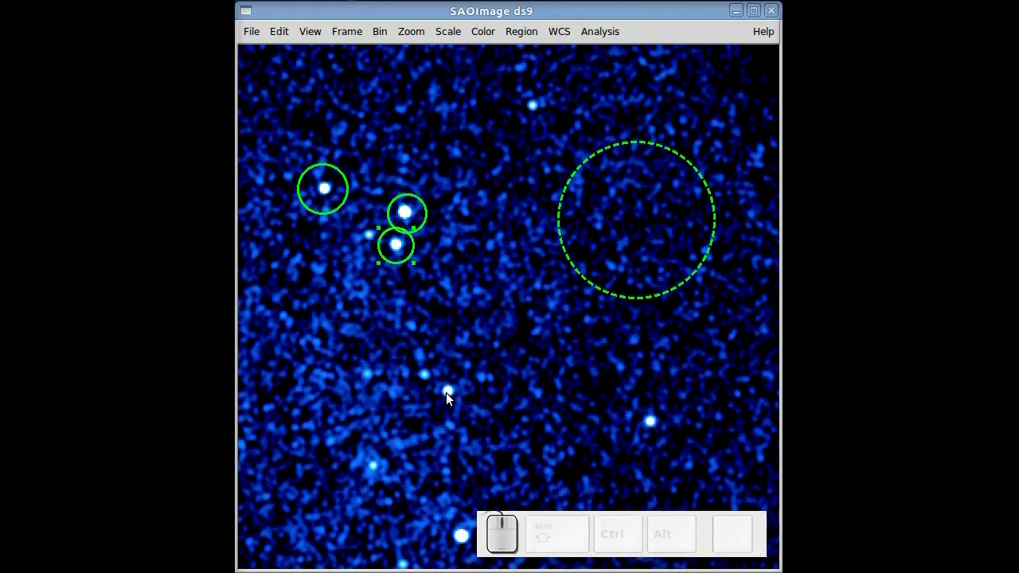
{"action": "left_click", "coordinate": [467, 278]}
Draw a medium background circle below the leftmost source circle and adjust the colormap contrast to darken the image
{"action": "left_click_drag", "start_coordinate": [326, 335], "coordinate": [317, 360]}
{"action": "key", "text": "b"}
{"action": "left_click", "coordinate": [502, 332]}
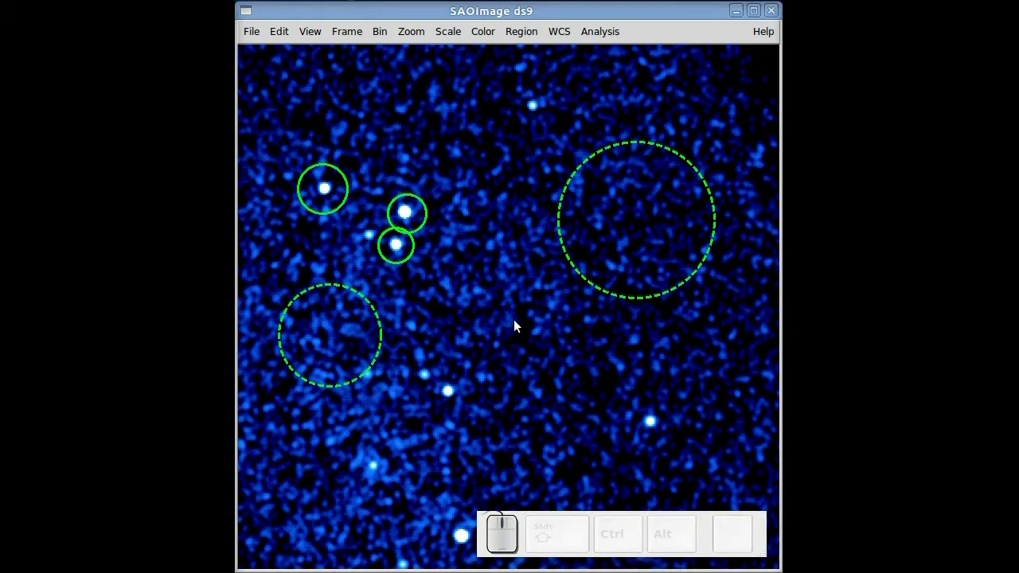
{"action": "left_click_drag", "start_coordinate": [514, 316], "coordinate": [473, 147]}
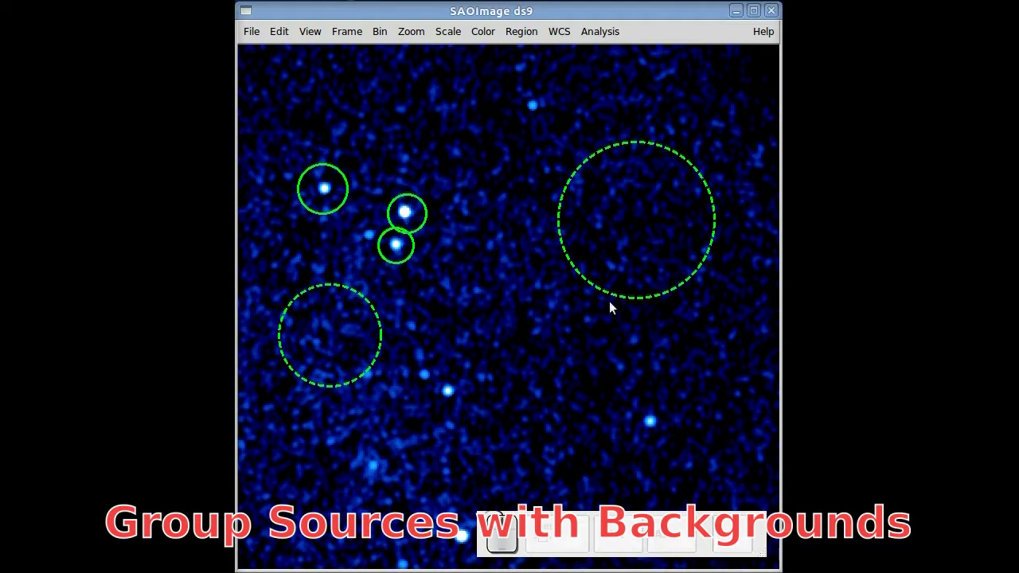
Group the leftmost source circle with the background circle below it under the name Source1
{"action": "left_click", "coordinate": [318, 204]}
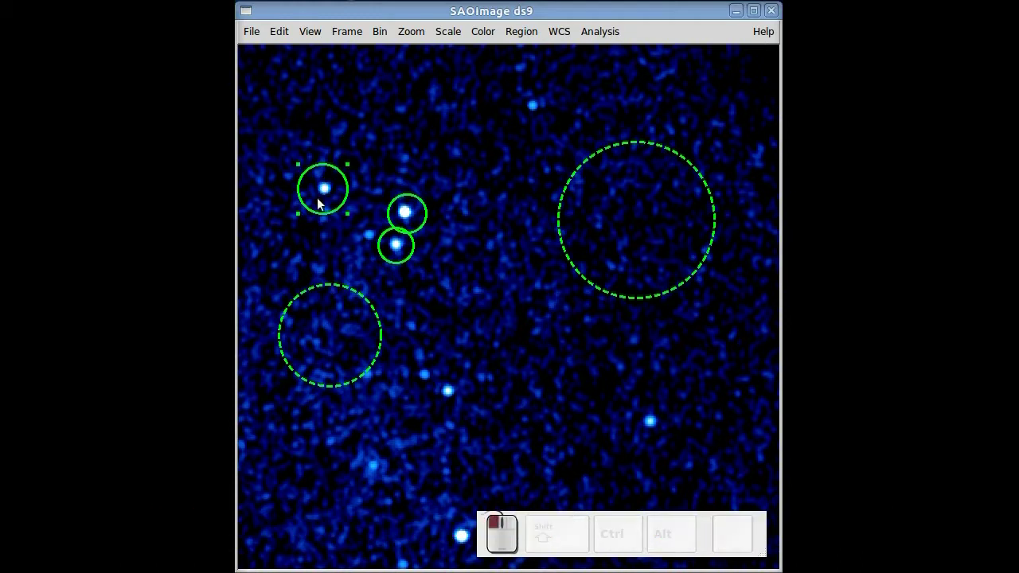
{"action": "left_click", "coordinate": [313, 369], "text": "shift"}
{"action": "left_click", "coordinate": [523, 32]}
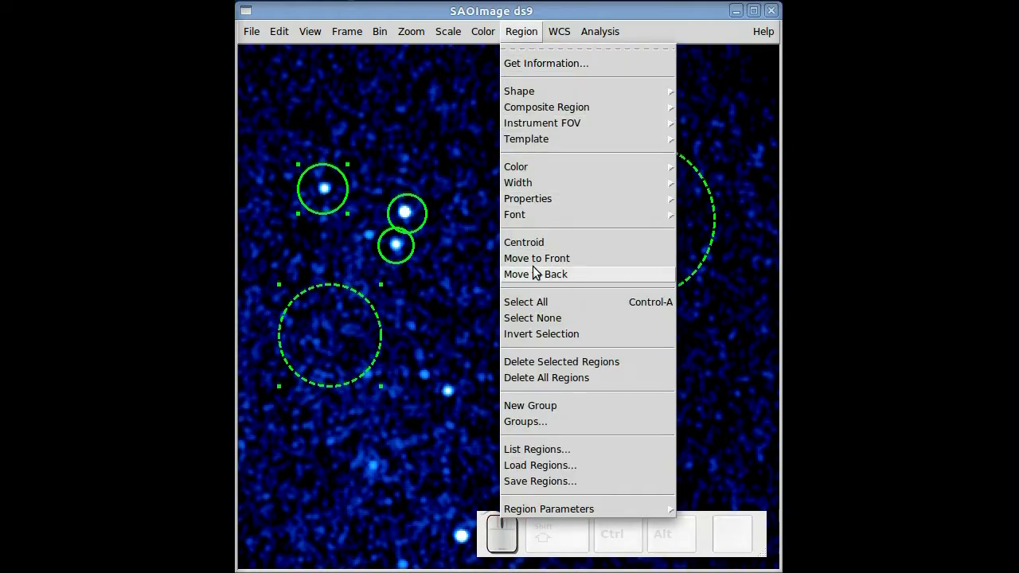
{"action": "left_click", "coordinate": [546, 406]}
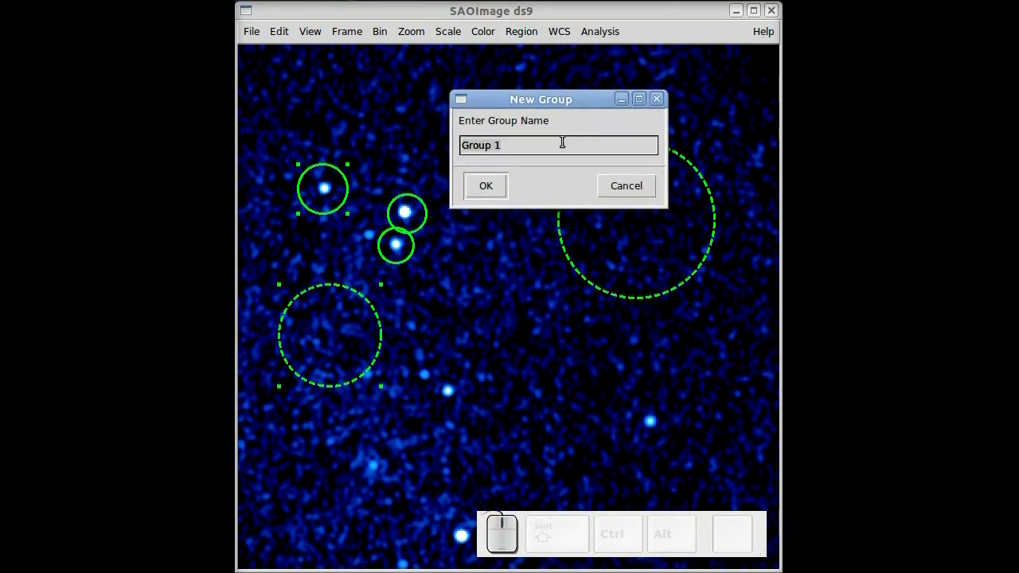
{"action": "triple_click", "coordinate": [557, 145]}
{"action": "type", "text": "S"}
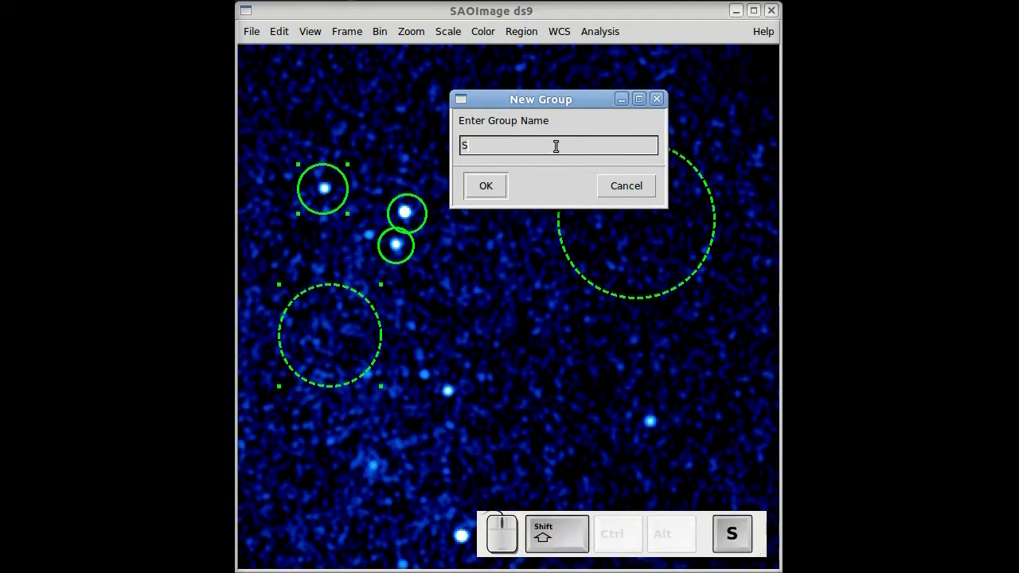
{"action": "type", "text": "ource1"}
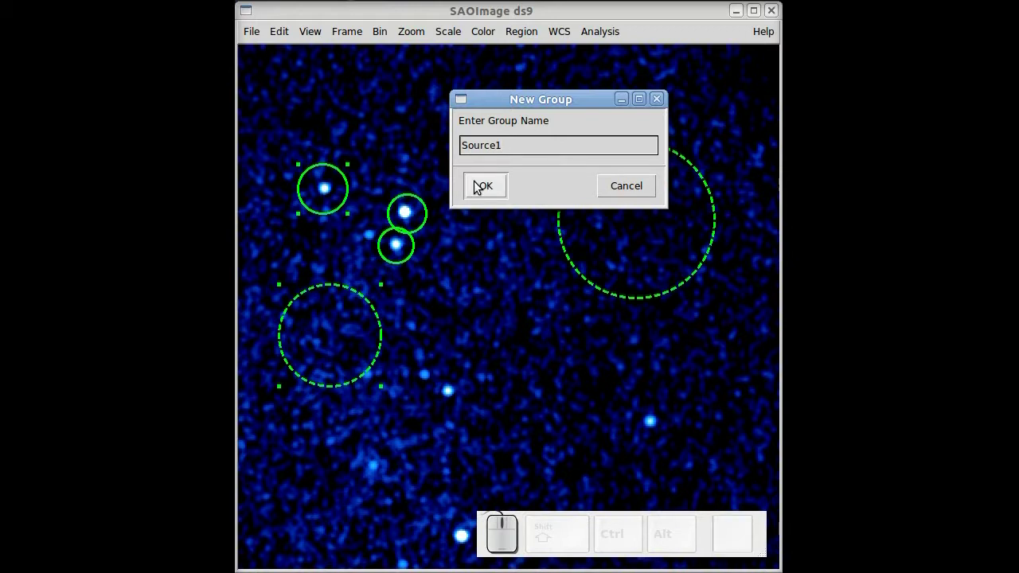
{"action": "left_click", "coordinate": [489, 188]}
{"action": "left_click", "coordinate": [489, 185]}
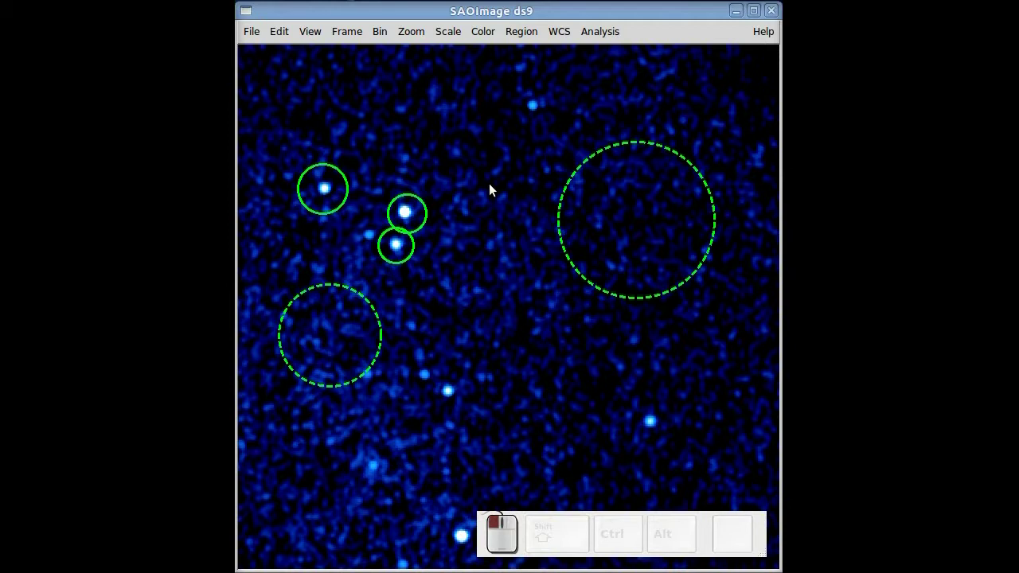
Group the lower of the two adjacent source circles with the large background circle under the name Source2
{"action": "left_click", "coordinate": [402, 250]}
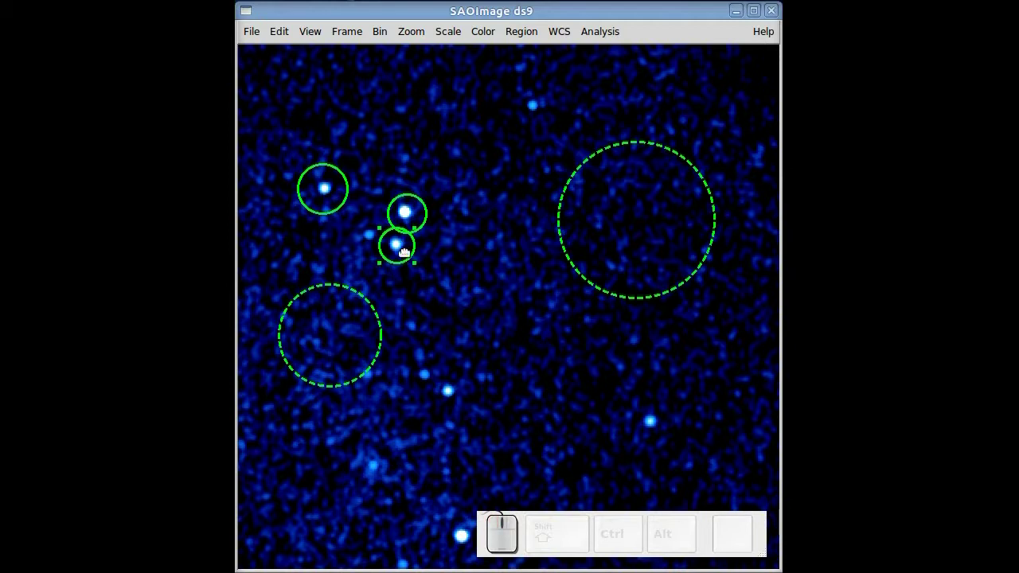
{"action": "left_click", "coordinate": [638, 245], "text": "shift"}
{"action": "left_click", "coordinate": [512, 35]}
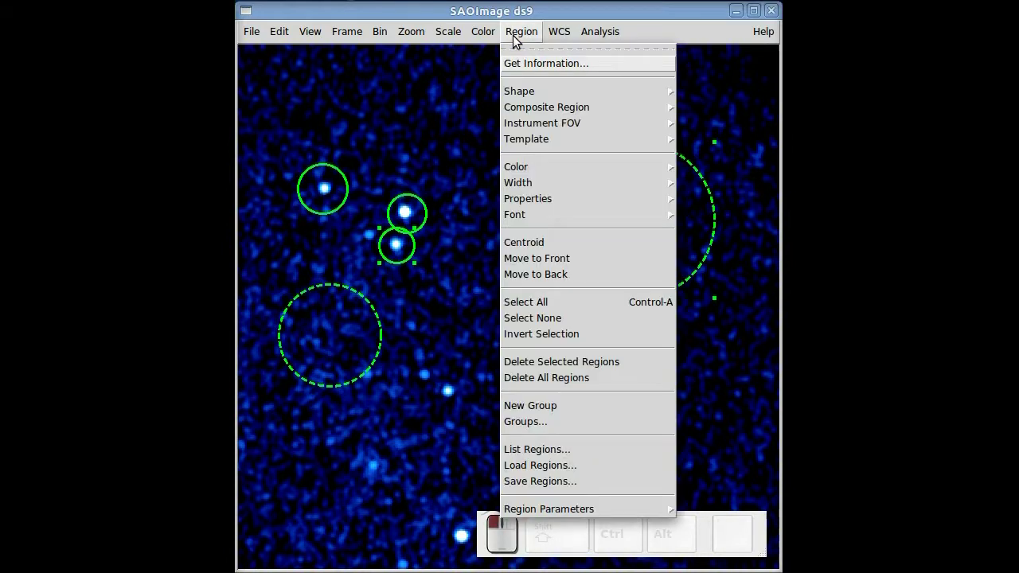
{"action": "left_click", "coordinate": [538, 406]}
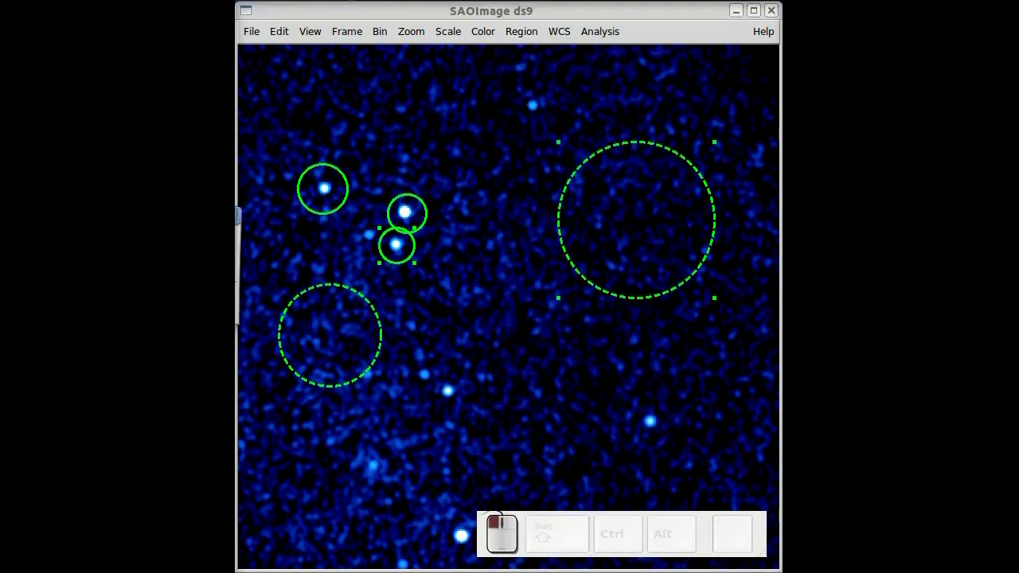
{"action": "left_click", "coordinate": [580, 416]}
{"action": "triple_click", "coordinate": [580, 415]}
{"action": "type", "text": "Source2"}
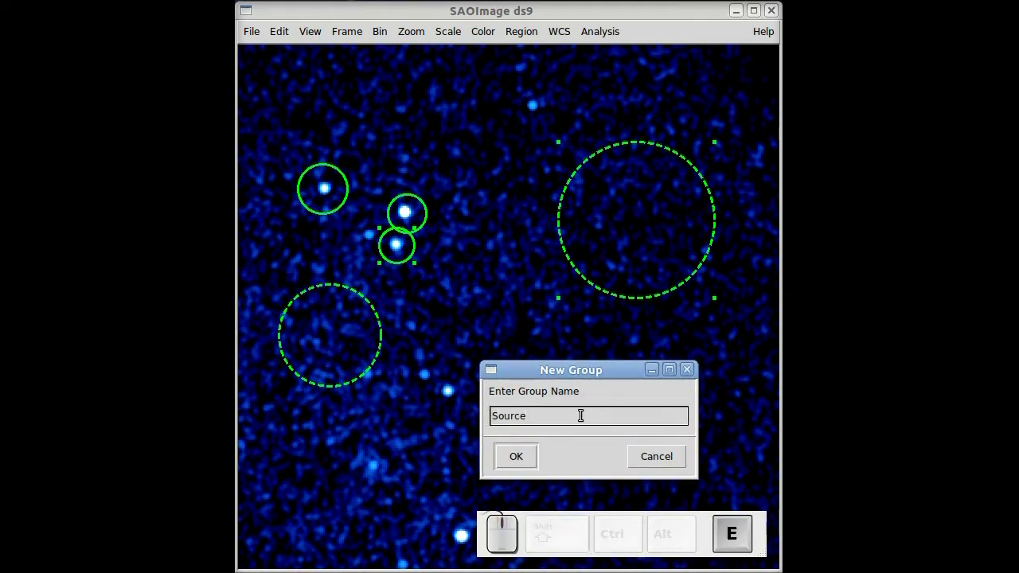
{"action": "left_click", "coordinate": [516, 455]}
{"action": "left_click", "coordinate": [517, 451]}
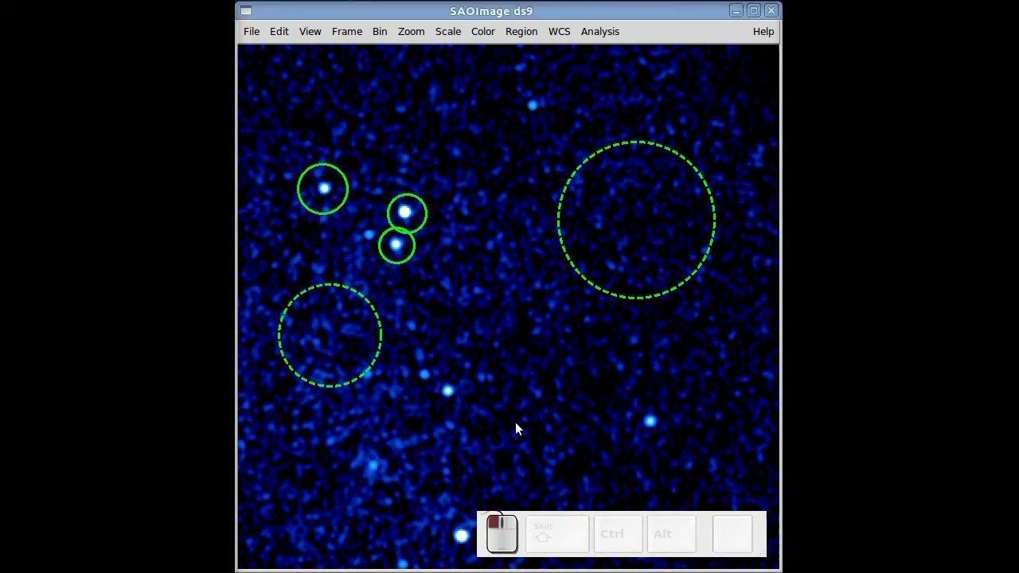
Group the upper of the two adjacent source circles with both background circles using the default group name, and clear the selection
{"action": "left_click", "coordinate": [424, 218]}
{"action": "left_click", "coordinate": [605, 219], "text": "shift"}
{"action": "left_click", "coordinate": [329, 344], "text": "shift"}
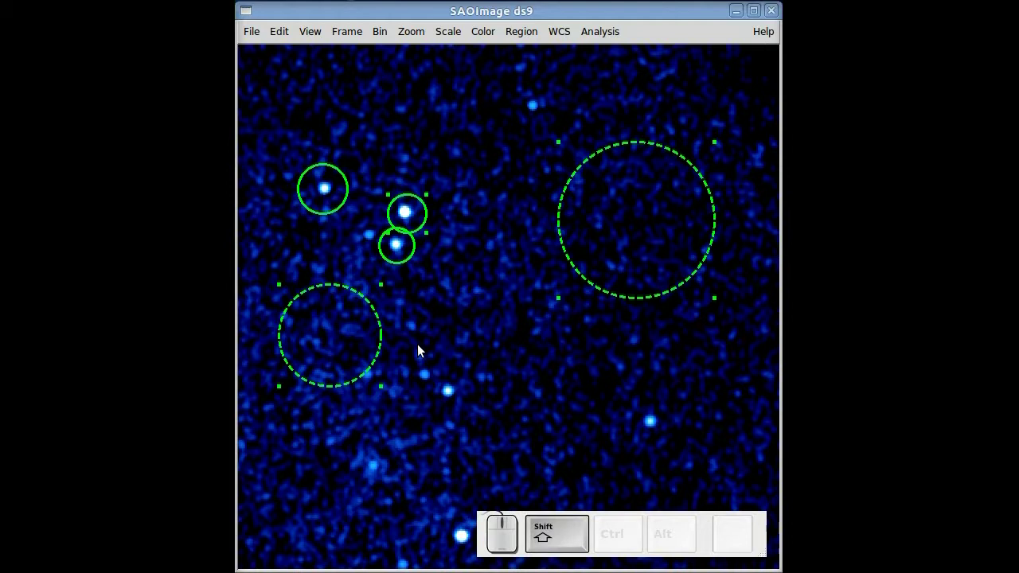
{"action": "key", "text": "shift+g"}
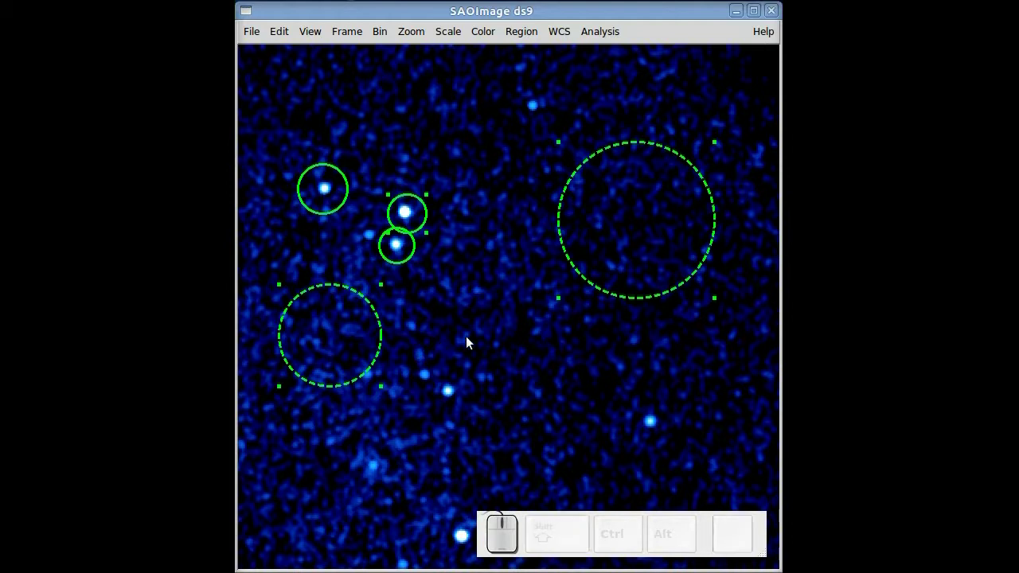
{"action": "left_click", "coordinate": [492, 349]}
Open the region groups list and check the members of Group 1, Source1 and Source2 in turn
{"action": "left_click", "coordinate": [523, 34]}
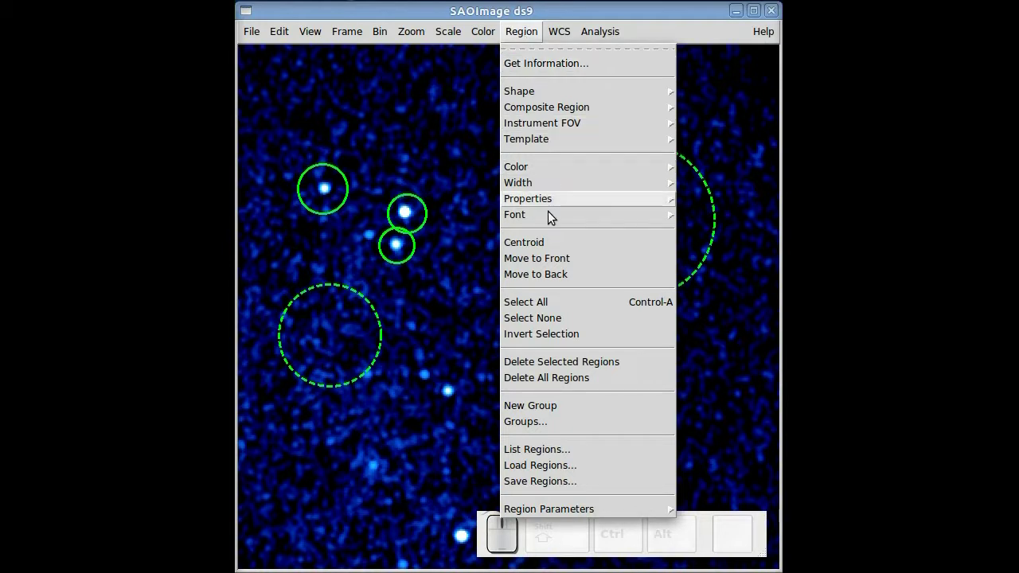
{"action": "left_click", "coordinate": [535, 421]}
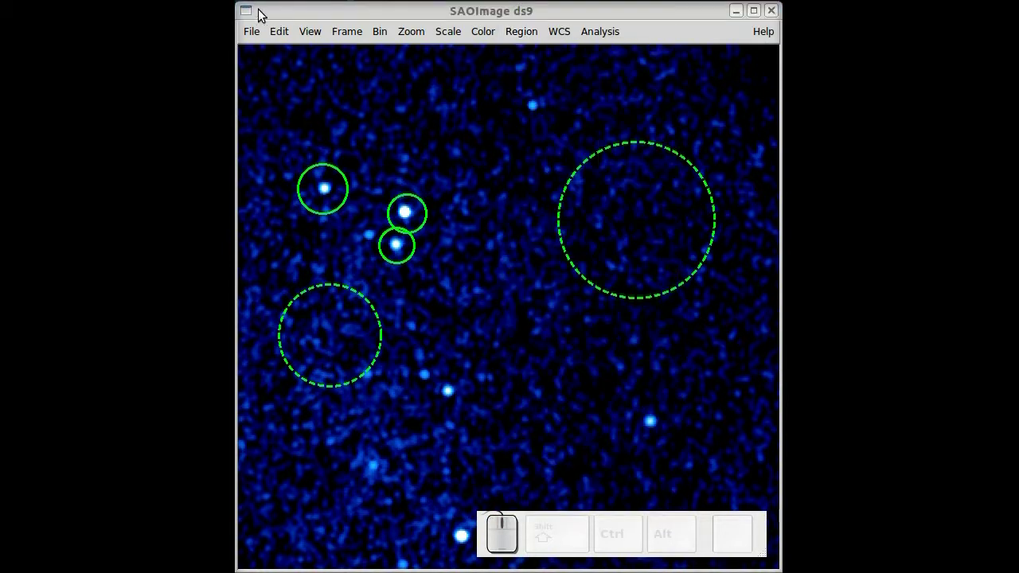
{"action": "left_click_drag", "start_coordinate": [429, 218], "coordinate": [639, 225]}
{"action": "left_click", "coordinate": [627, 261]}
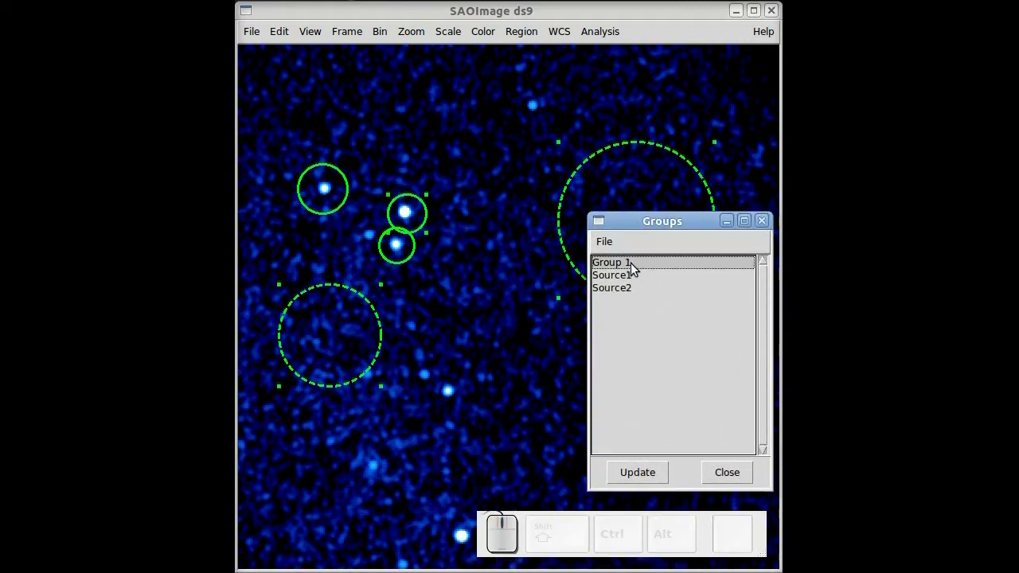
{"action": "left_click", "coordinate": [631, 279]}
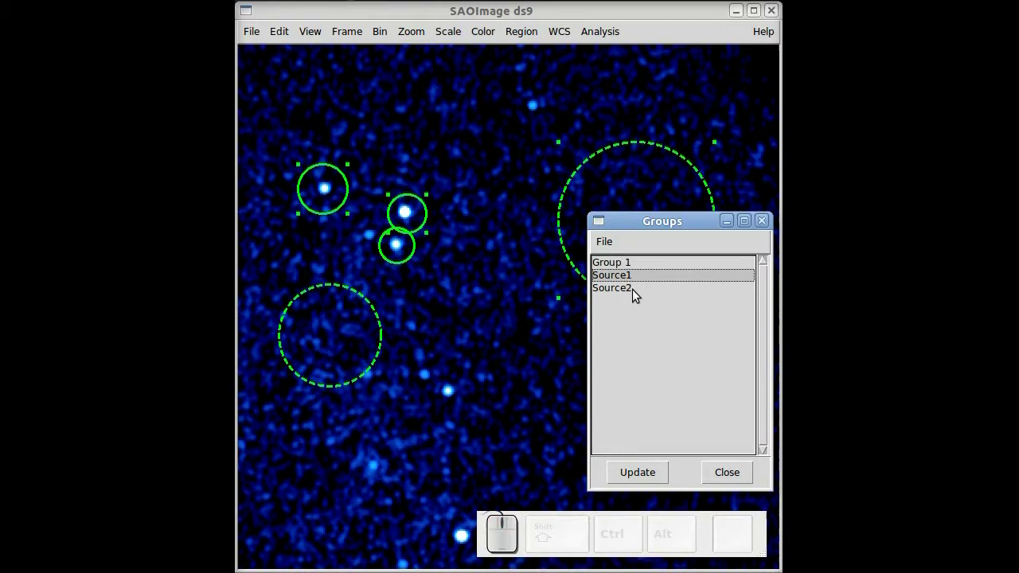
{"action": "left_click", "coordinate": [631, 289]}
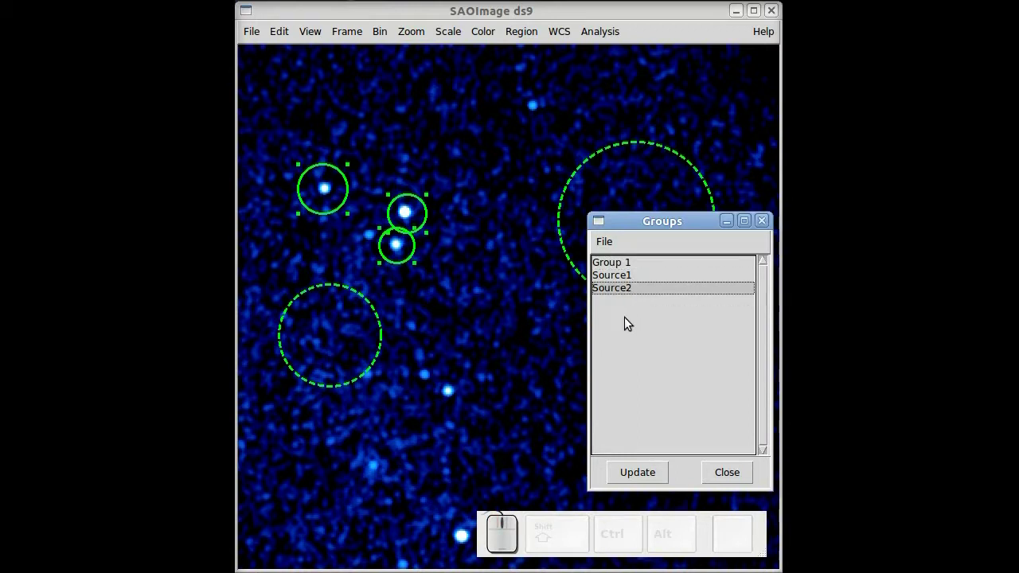
{"action": "left_click", "coordinate": [449, 372]}
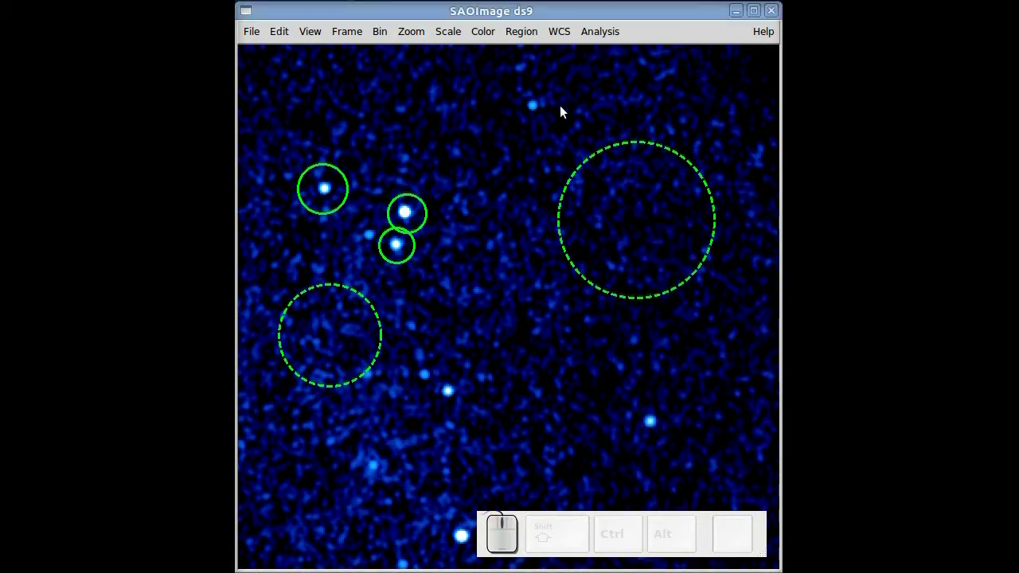